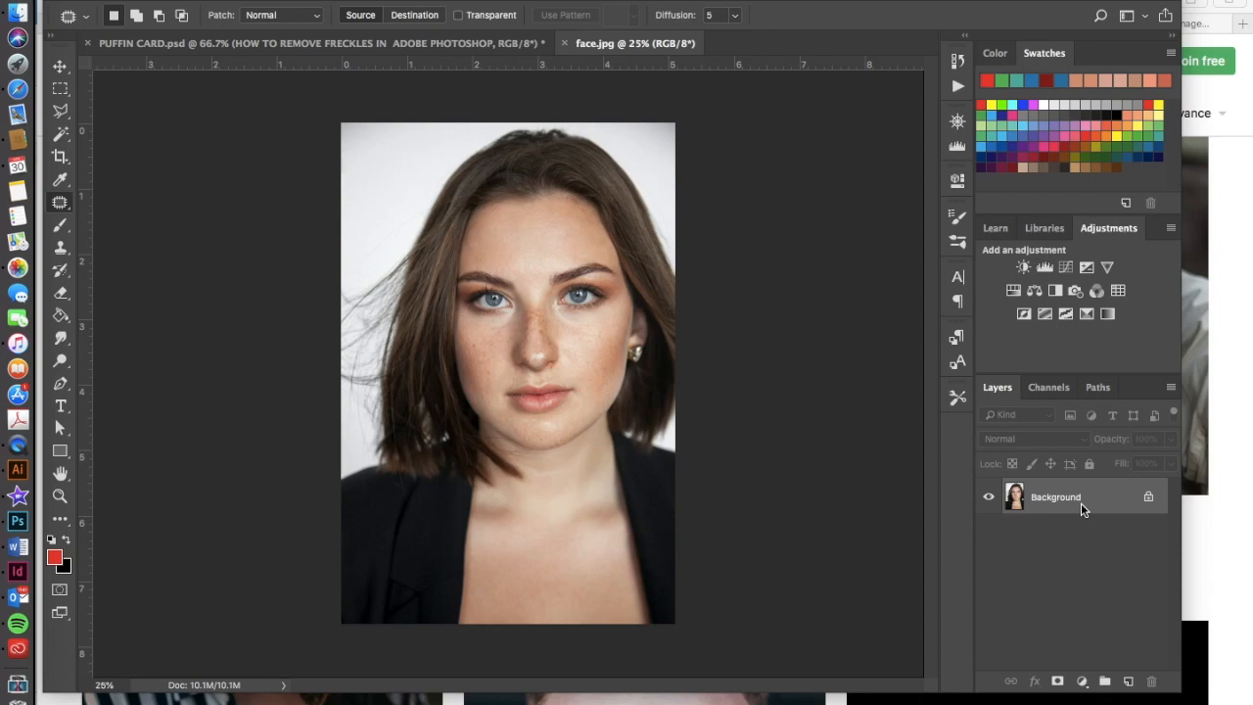
# Duplicate the Background layer and open the copy in the Liquify filter.
pyautogui.press('super+j')
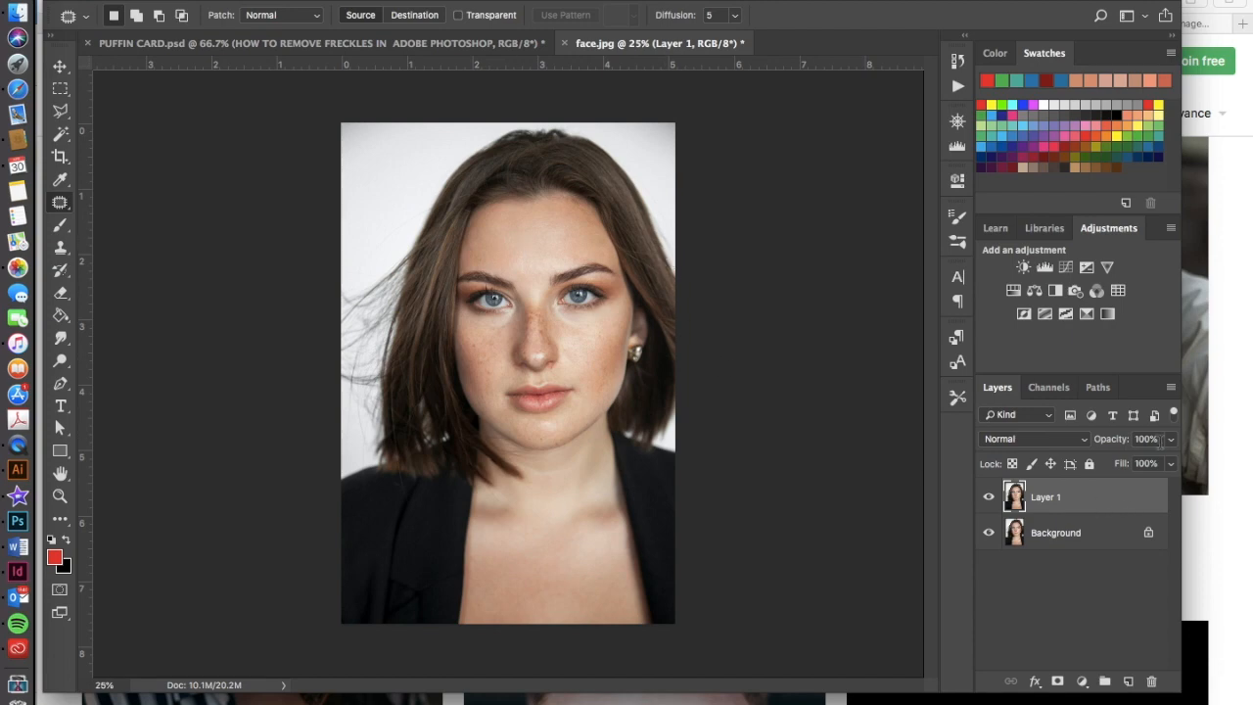
pyautogui.click(424, 1)
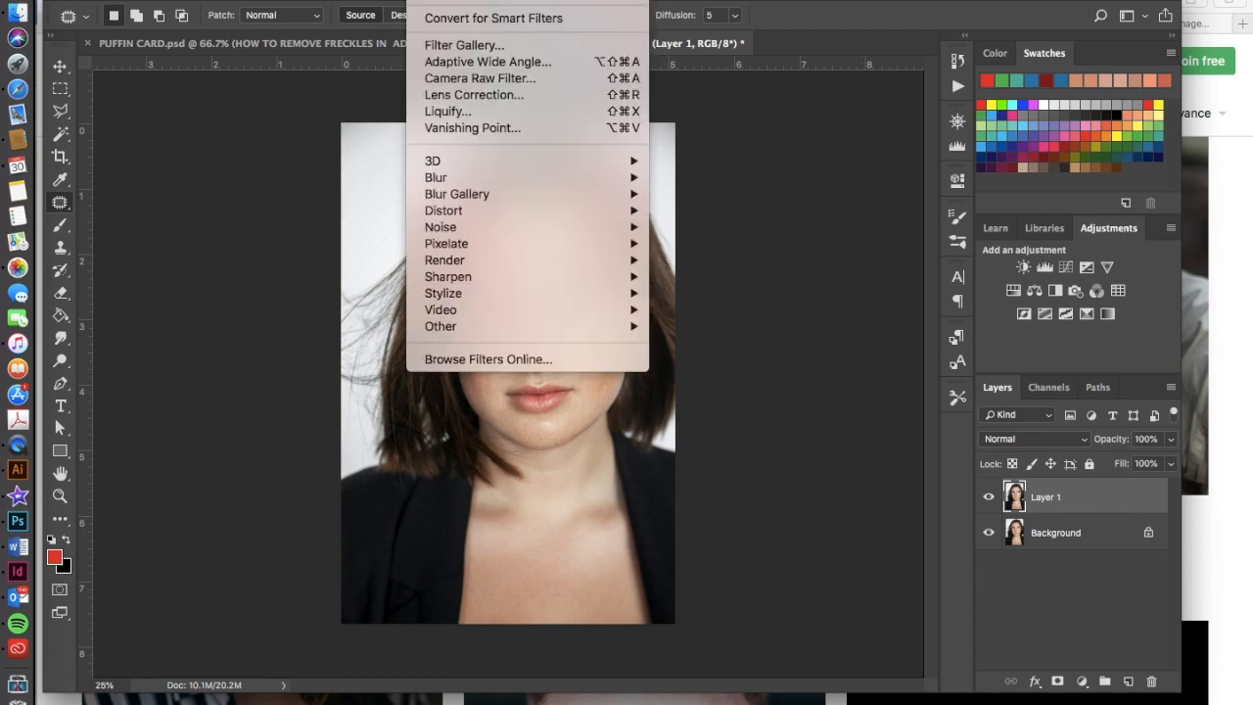
pyautogui.click(445, 116)
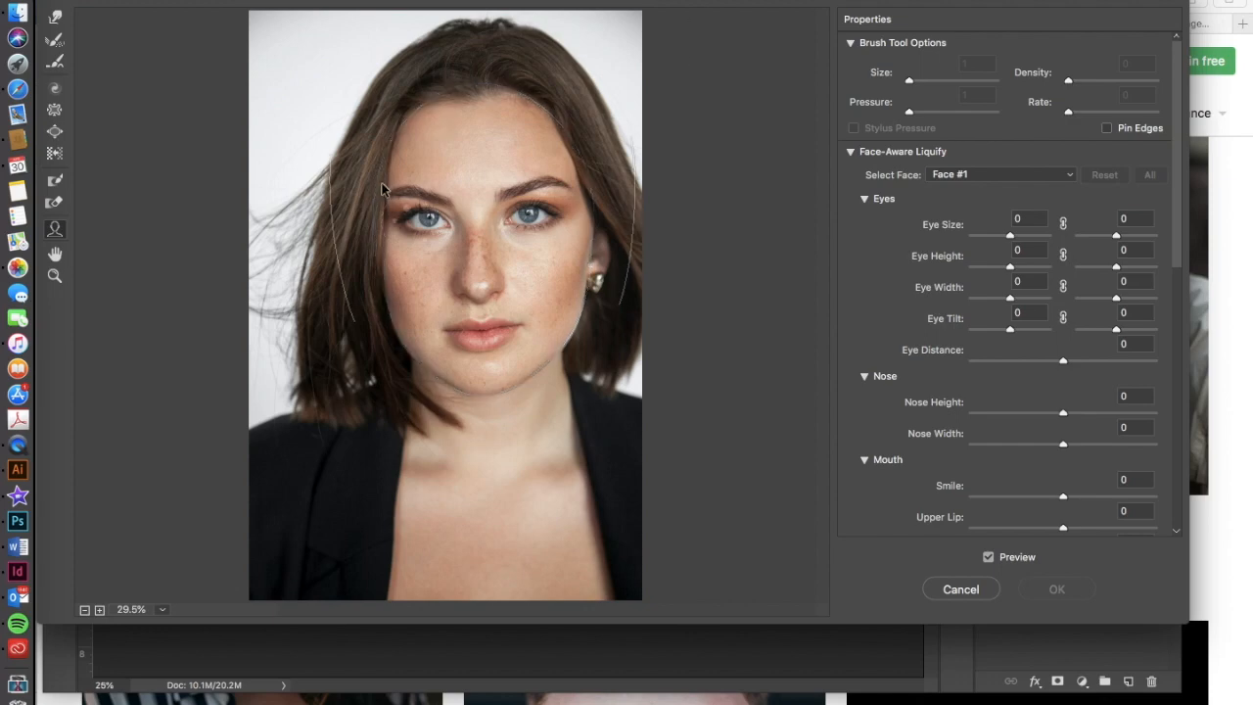
pyautogui.moveTo(558, 226)
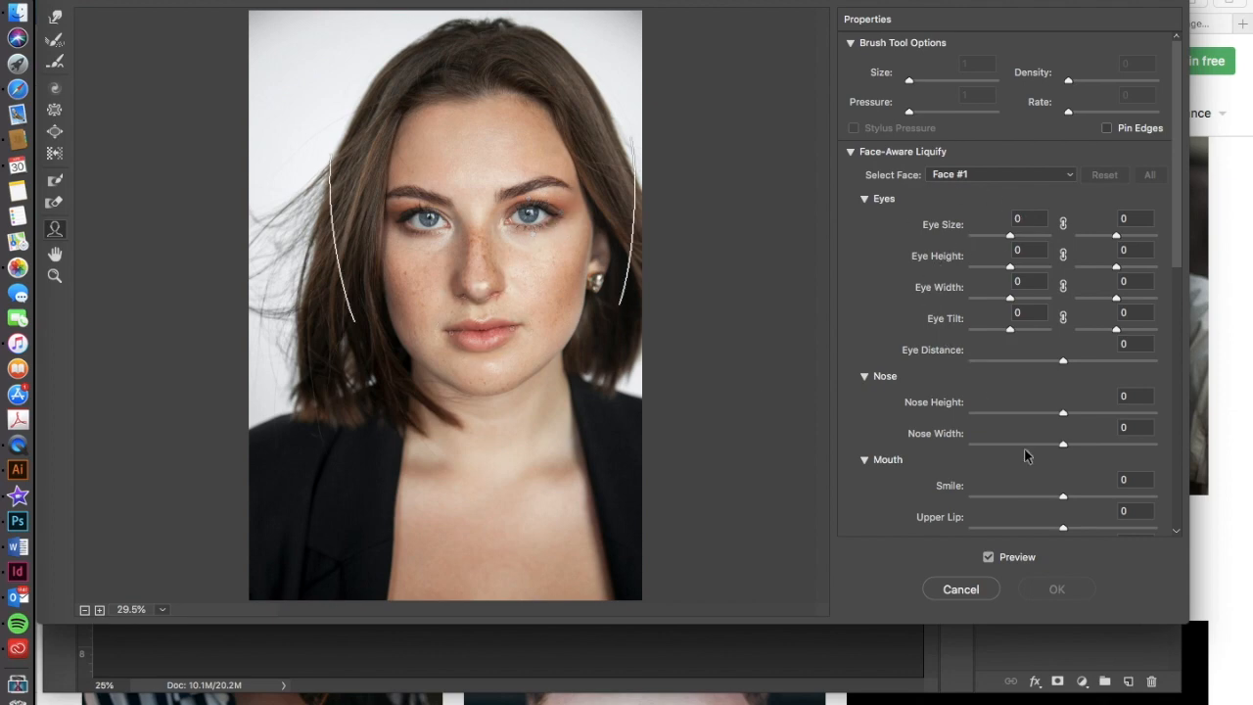
pyautogui.scroll(-10, 1025, 452)
pyautogui.scroll(10, 1024, 448)
# Try a Forward Warp stroke on the hairline beside the forehead, and undo it.
pyautogui.click(55, 18)
pyautogui.moveTo(391, 145); pyautogui.dragTo(341, 123)
pyautogui.press('super+z')
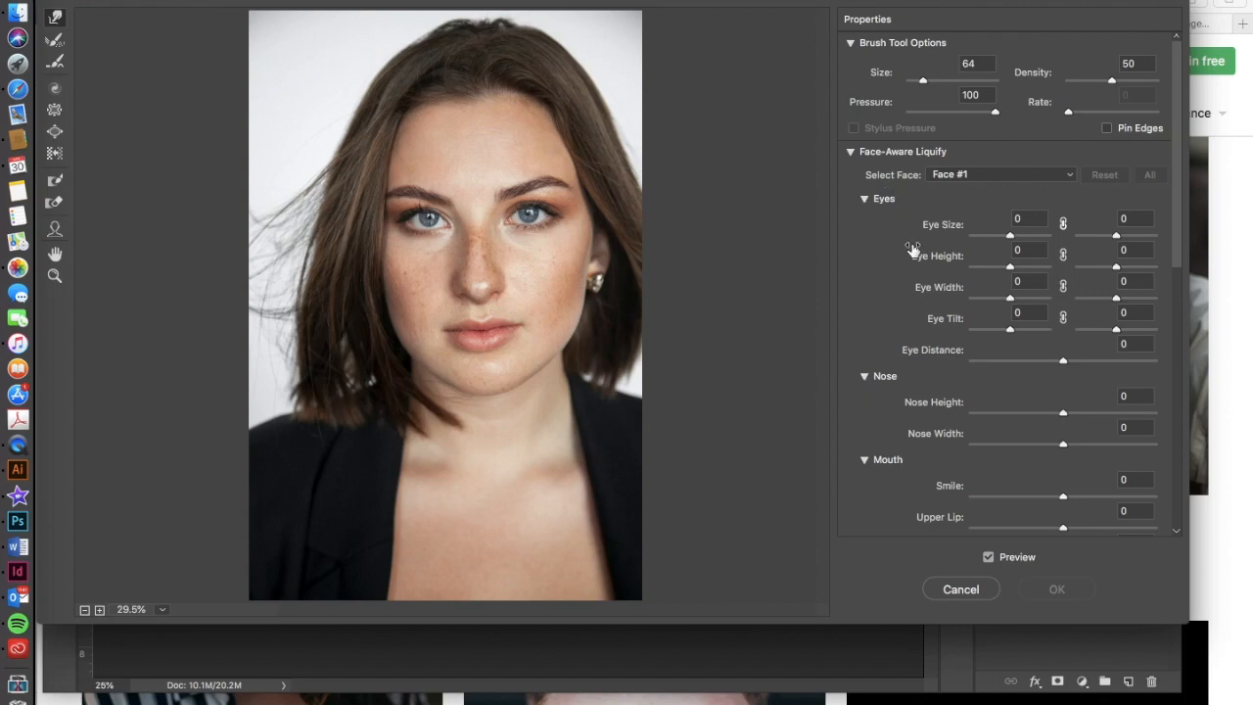
pyautogui.scroll(-10, 906, 381)
pyautogui.scroll(10, 906, 381)
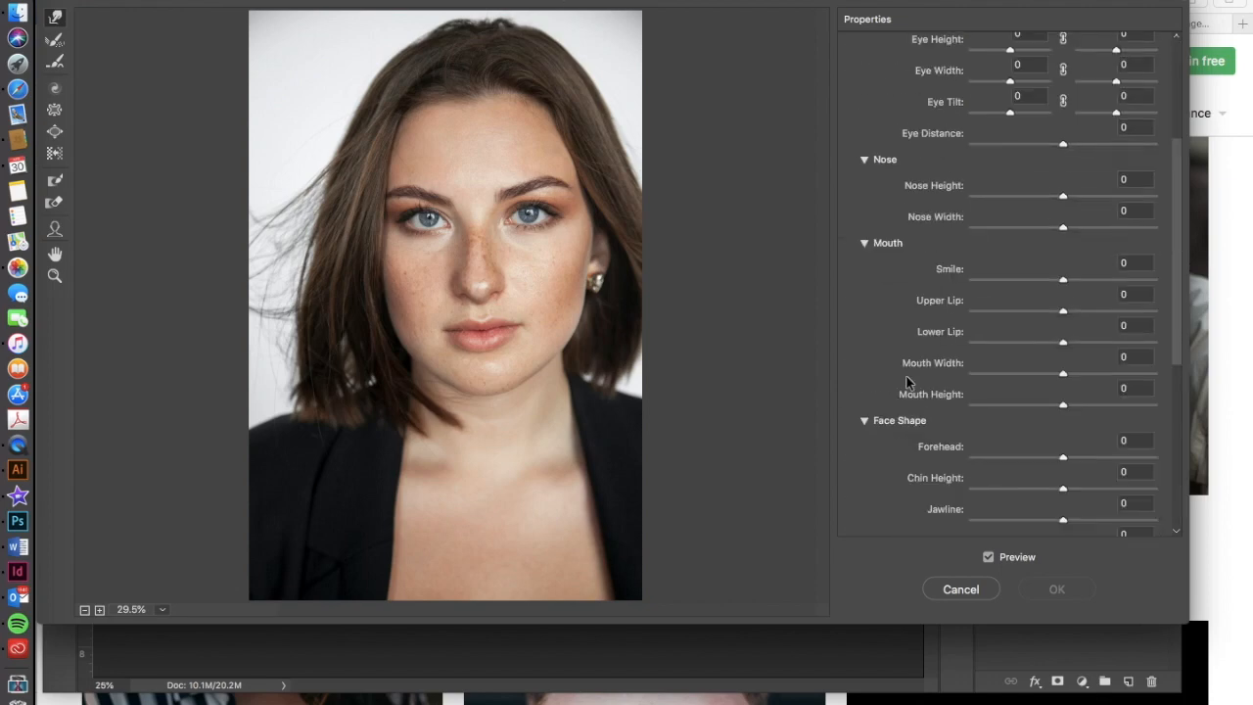
pyautogui.scroll(-5, 906, 382)
pyautogui.scroll(-2, 907, 382)
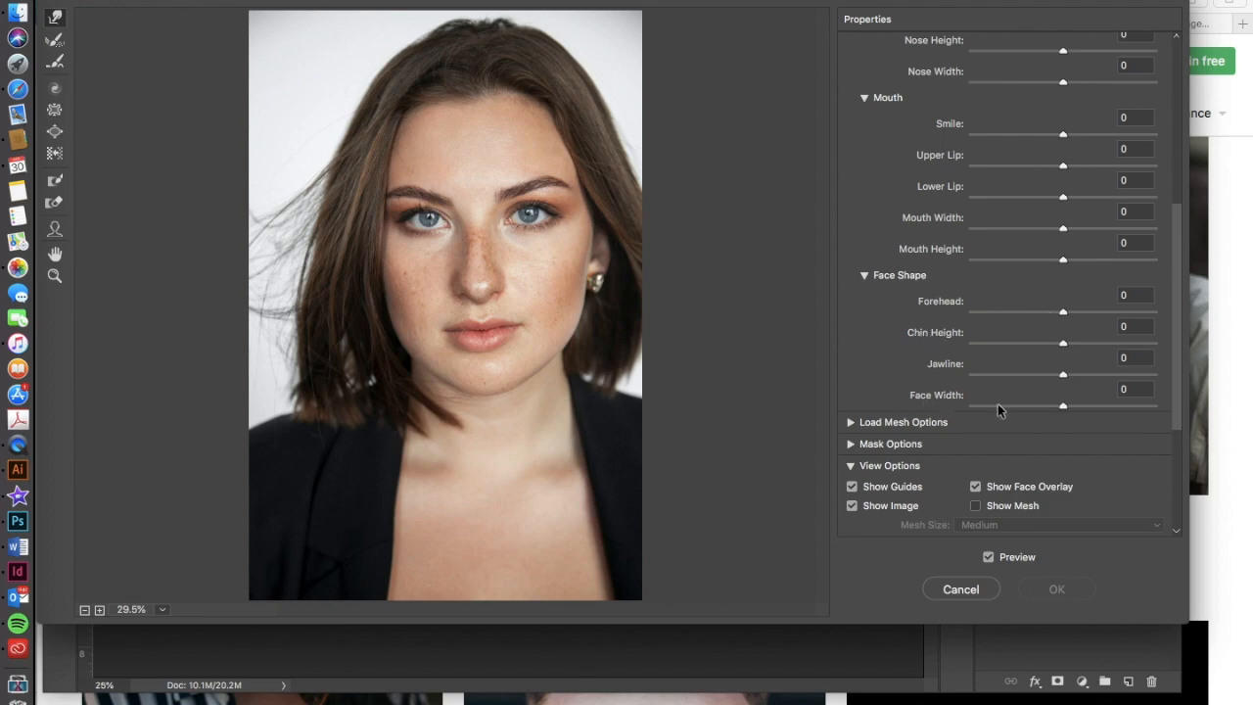
pyautogui.scroll(10, 998, 406)
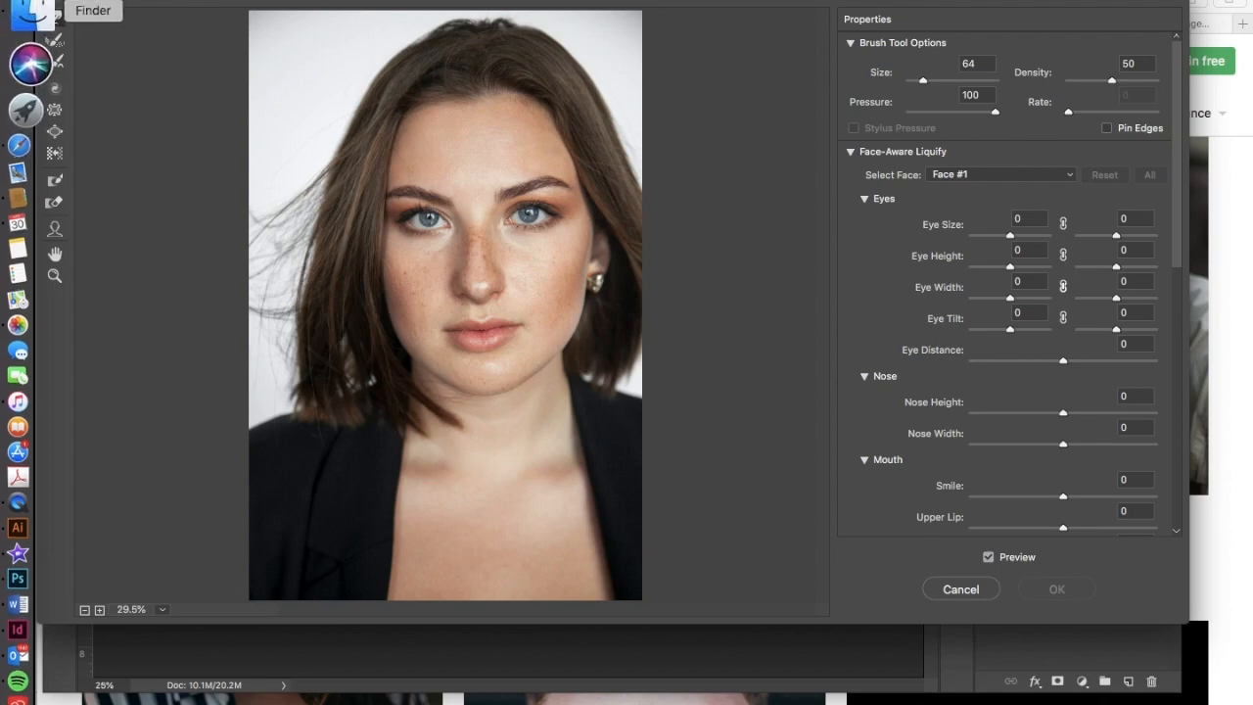
# Using the Face tool and Face-Aware Liquify settings, set Eye Size to 54 for both eyes.
pyautogui.click(54, 228)
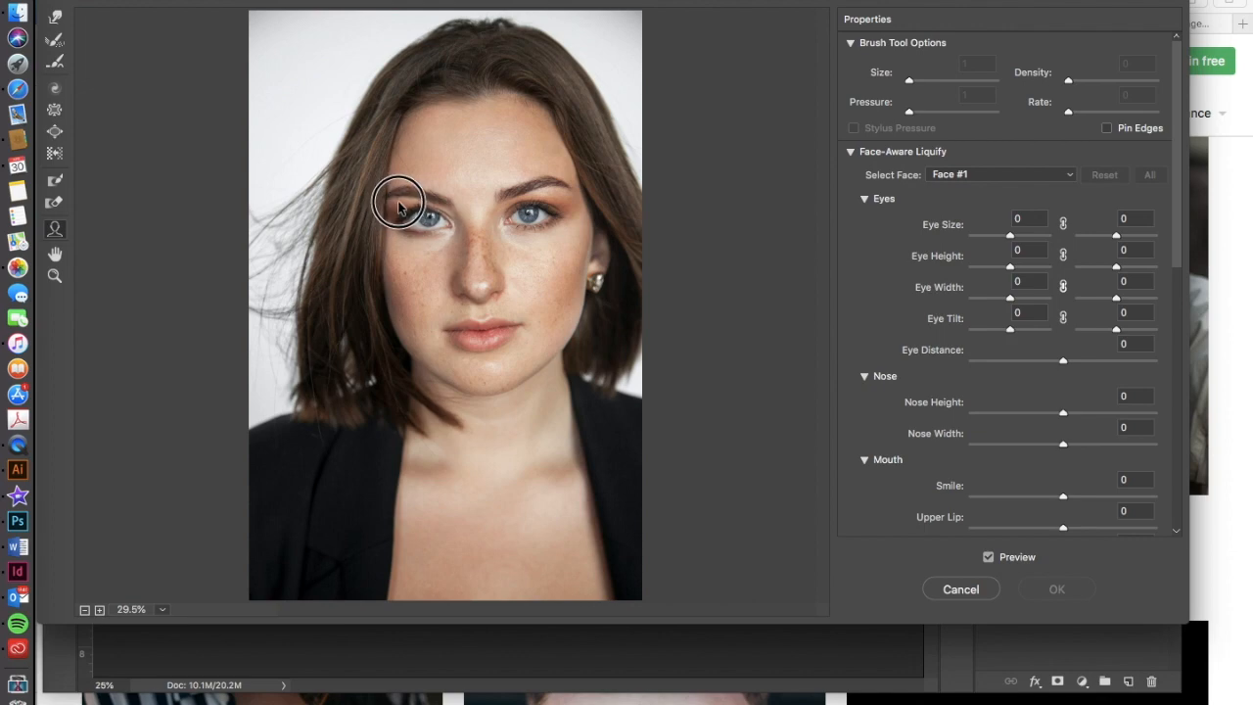
pyautogui.moveTo(408, 215); pyautogui.dragTo(404, 208)
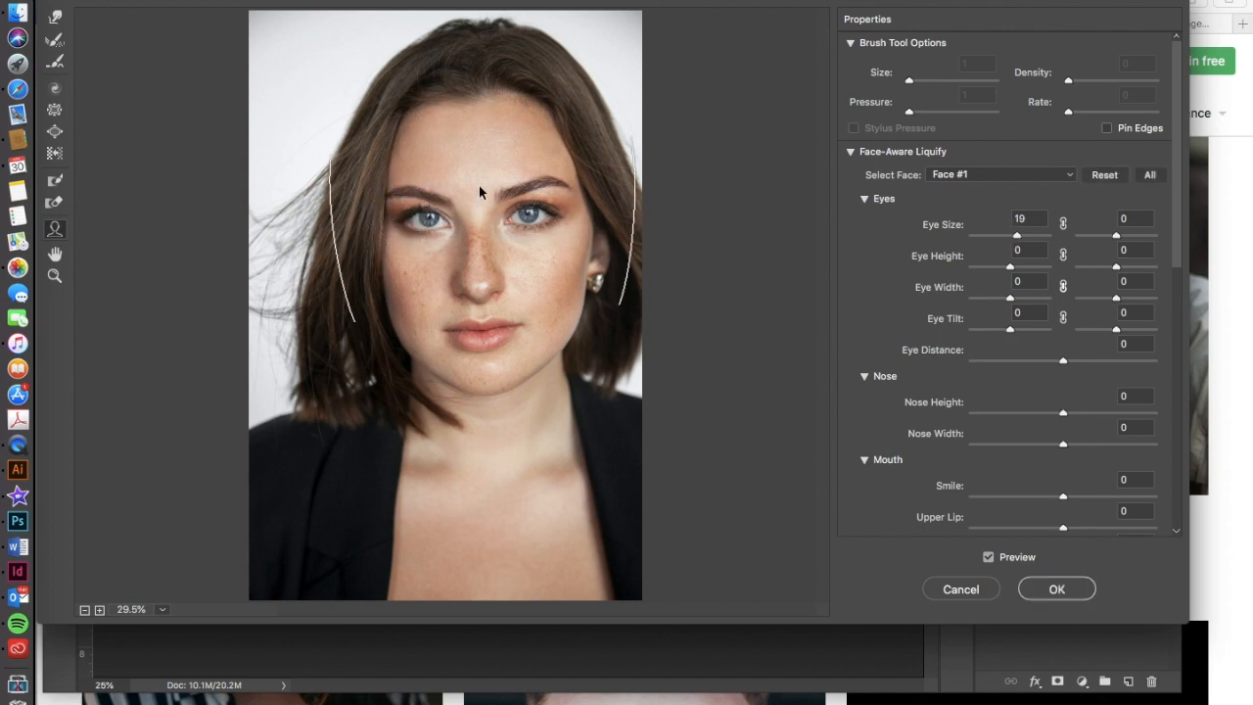
pyautogui.moveTo(405, 209); pyautogui.dragTo(394, 203)
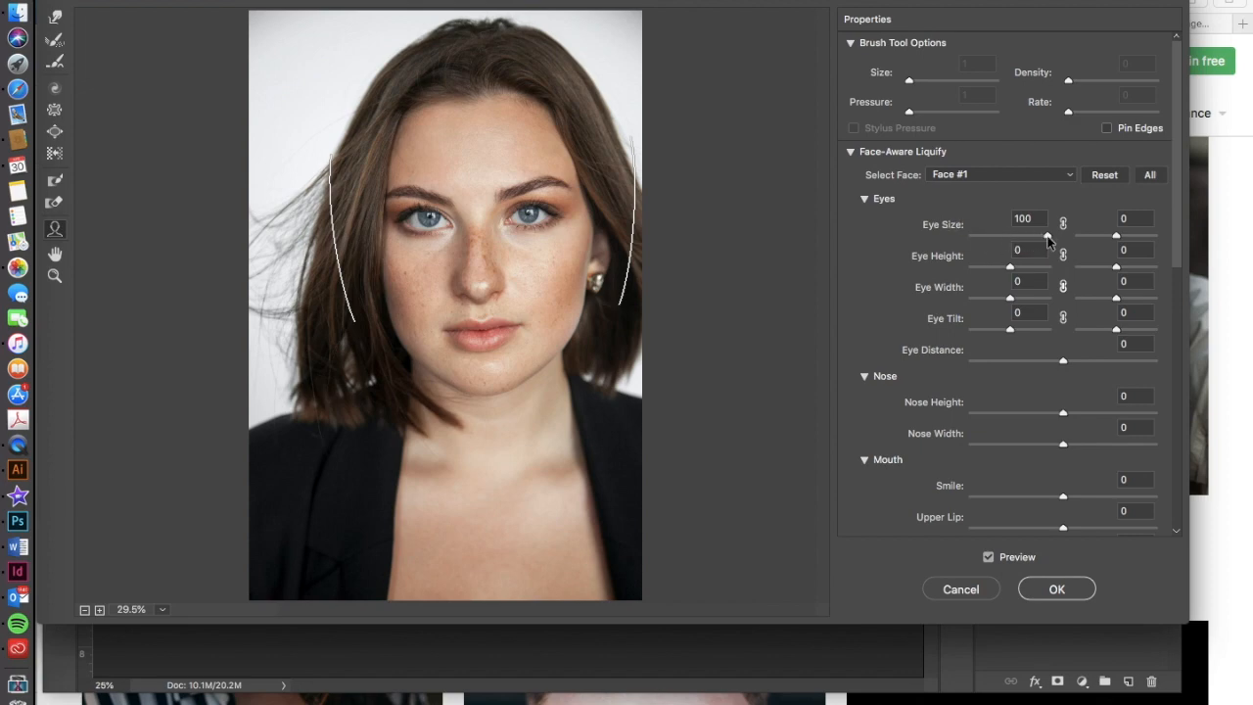
pyautogui.moveTo(1047, 238)
pyautogui.mouseDown()
pyautogui.moveTo(985, 238)
pyautogui.moveTo(1063, 246)
pyautogui.moveTo(1029, 241)
pyautogui.mouseUp()
pyautogui.moveTo(1117, 237); pyautogui.dragTo(1138, 241)
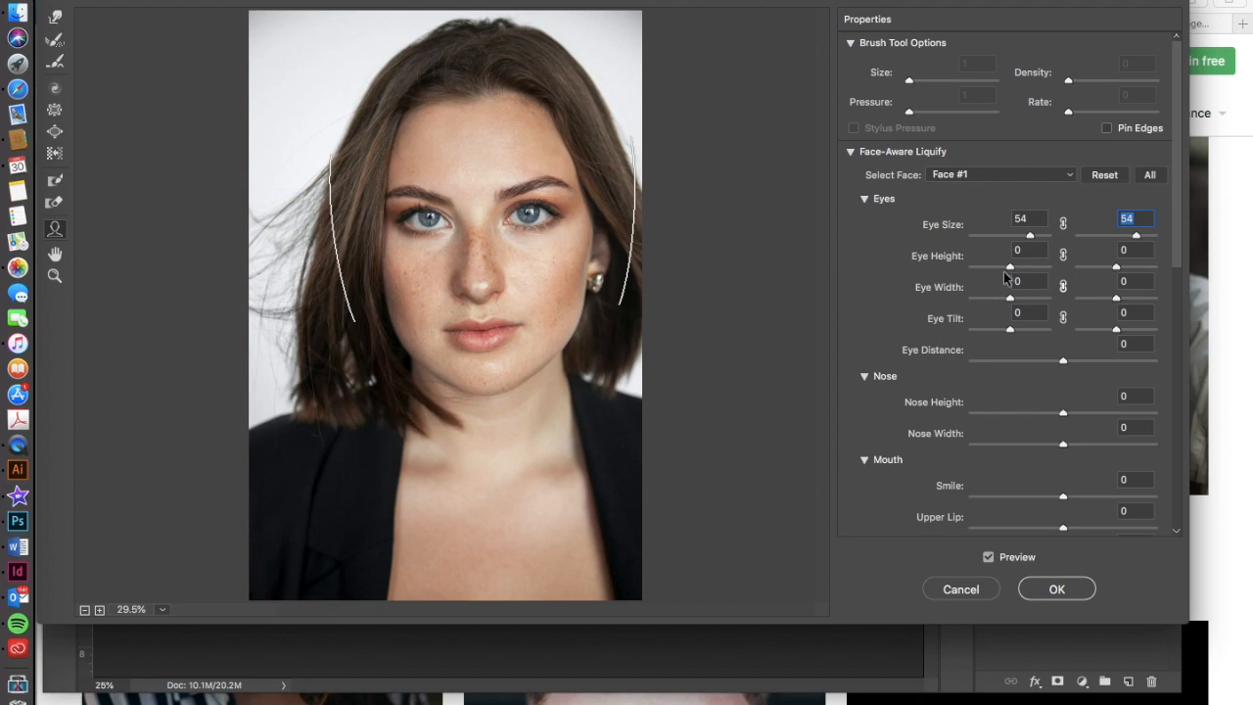
# Set Eye Height to 100 and Eye Width to 100 for the first eye, and to 91 and 33 for the second.
pyautogui.moveTo(427, 205)
pyautogui.moveTo(428, 204); pyautogui.dragTo(427, 185)
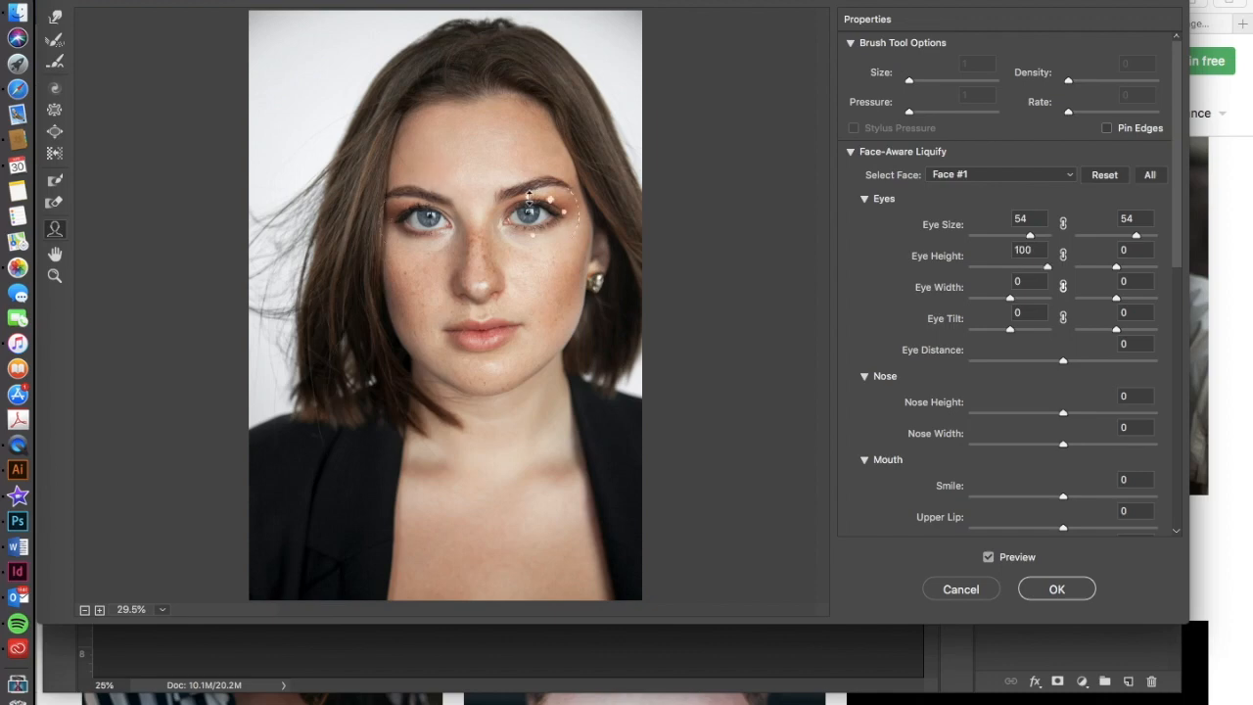
pyautogui.moveTo(529, 189)
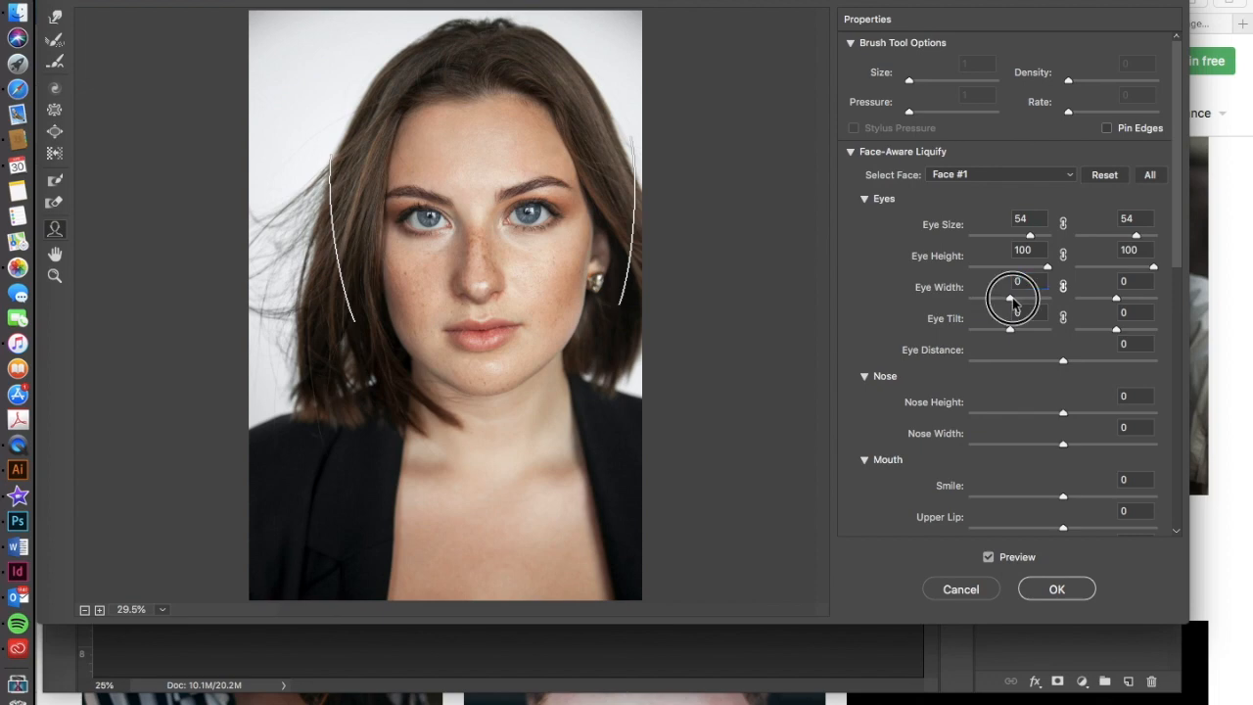
pyautogui.moveTo(391, 221)
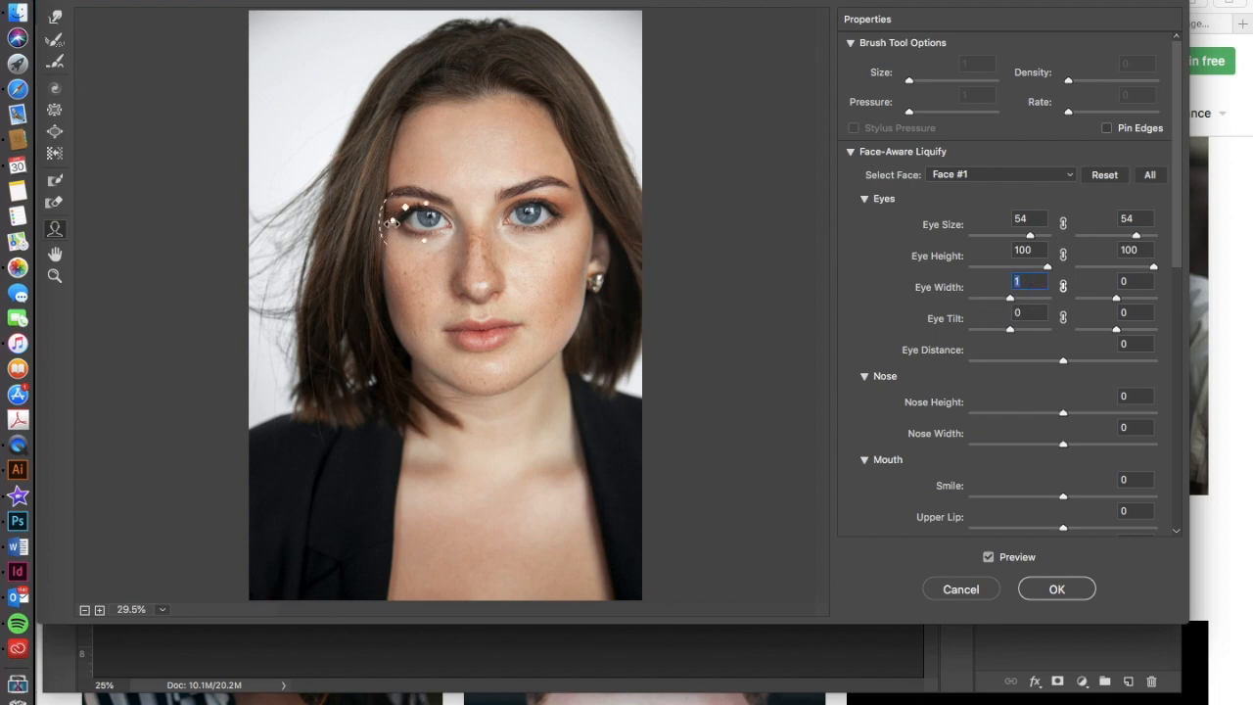
pyautogui.moveTo(391, 221); pyautogui.dragTo(331, 226)
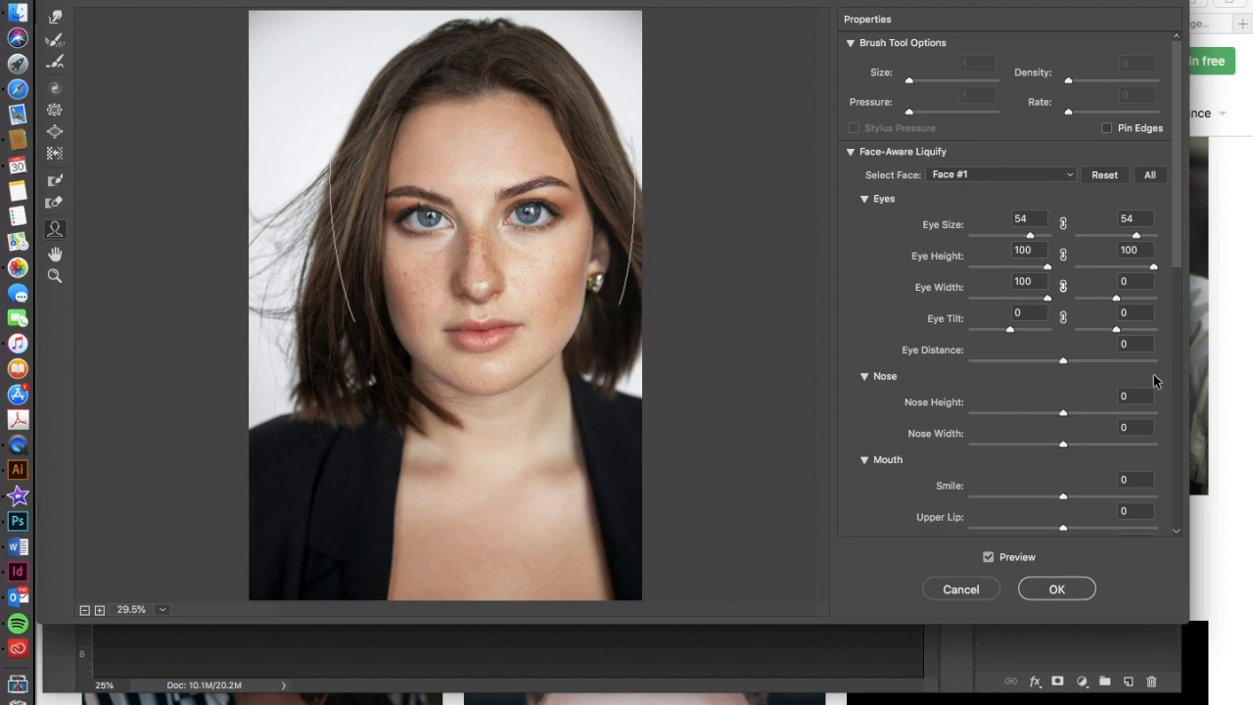
pyautogui.moveTo(554, 215)
pyautogui.moveTo(562, 213); pyautogui.dragTo(596, 216)
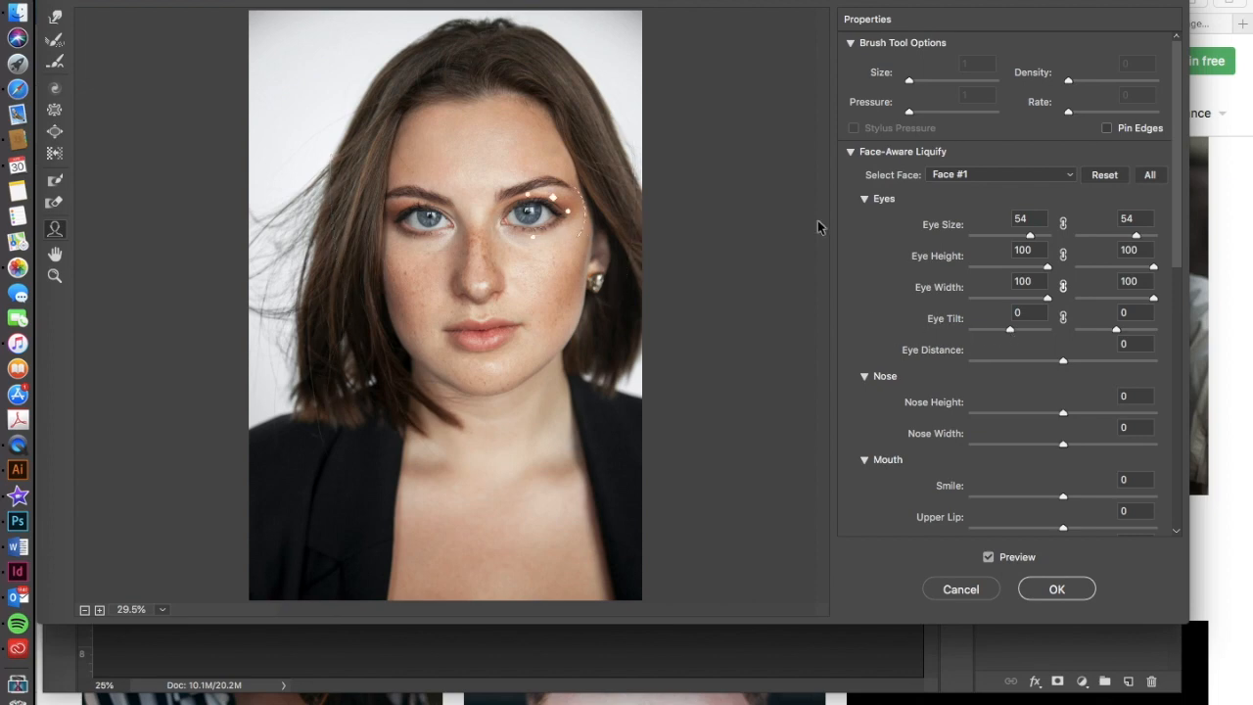
pyautogui.moveTo(1154, 297); pyautogui.dragTo(1151, 267)
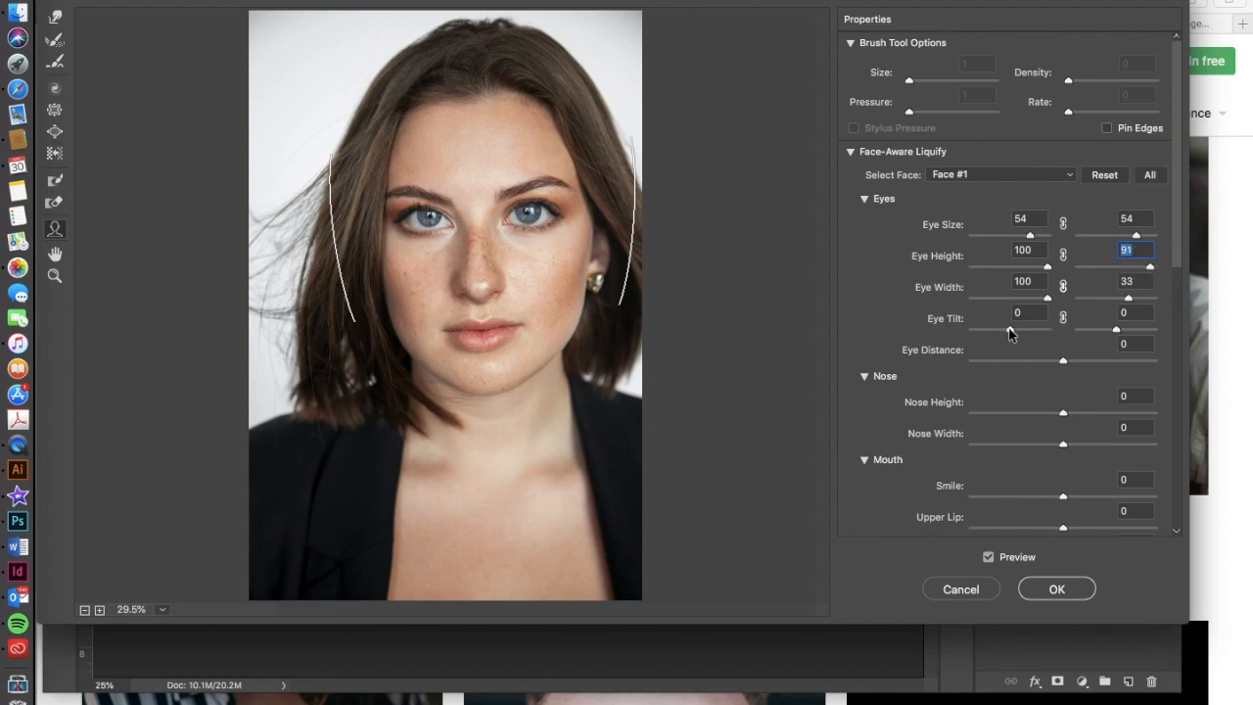
# Return Eye Tilt to 0 and set Eye Distance to 25.
pyautogui.click(1014, 334)
pyautogui.moveTo(1013, 334)
pyautogui.mouseDown()
pyautogui.moveTo(970, 327)
pyautogui.moveTo(1014, 335)
pyautogui.mouseUp()
pyautogui.write('0')
pyautogui.moveTo(1064, 359); pyautogui.dragTo(937, 370)
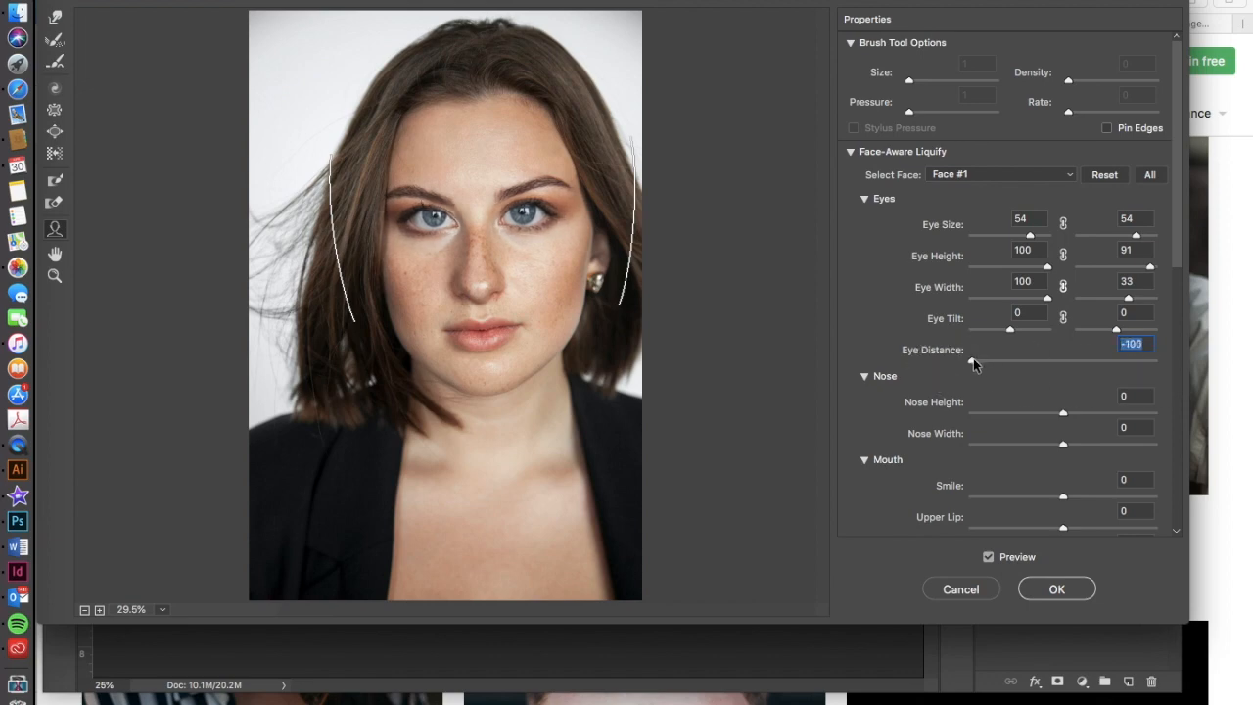
pyautogui.moveTo(972, 364); pyautogui.dragTo(1083, 372)
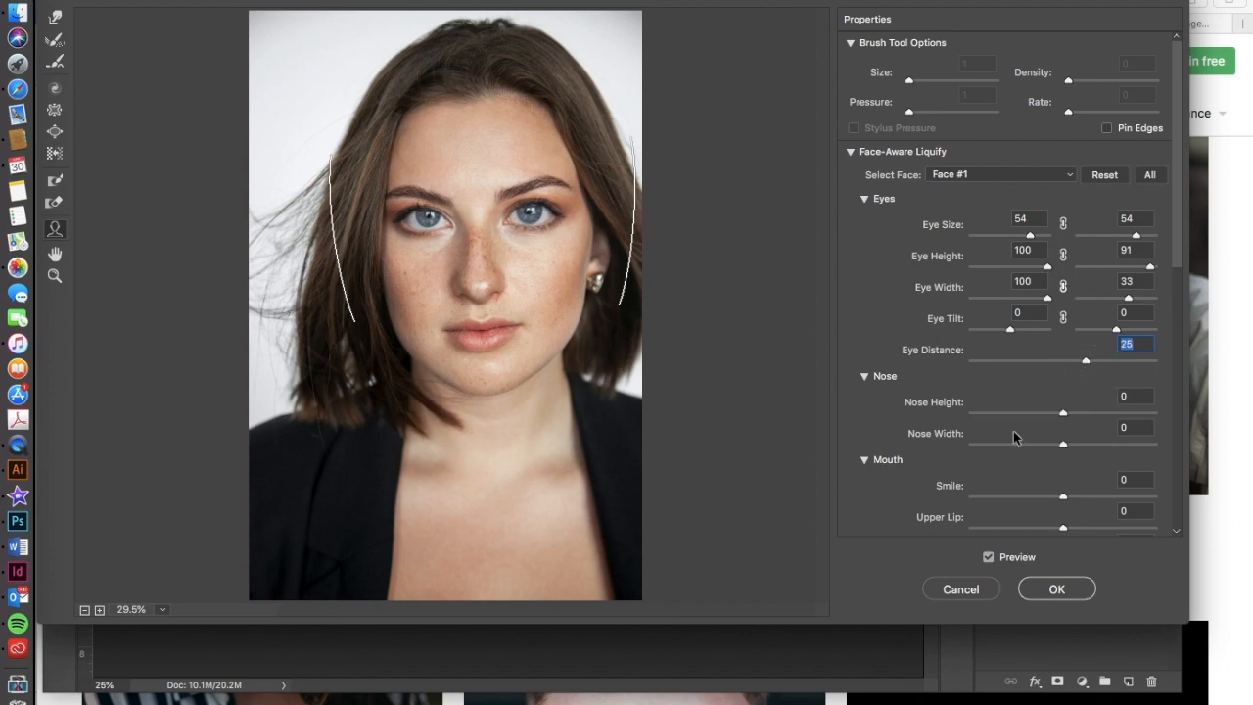
# Set Nose Height to -22 and Nose Width to 100.
pyautogui.scroll(-10, 1013, 436)
pyautogui.scroll(10, 1013, 438)
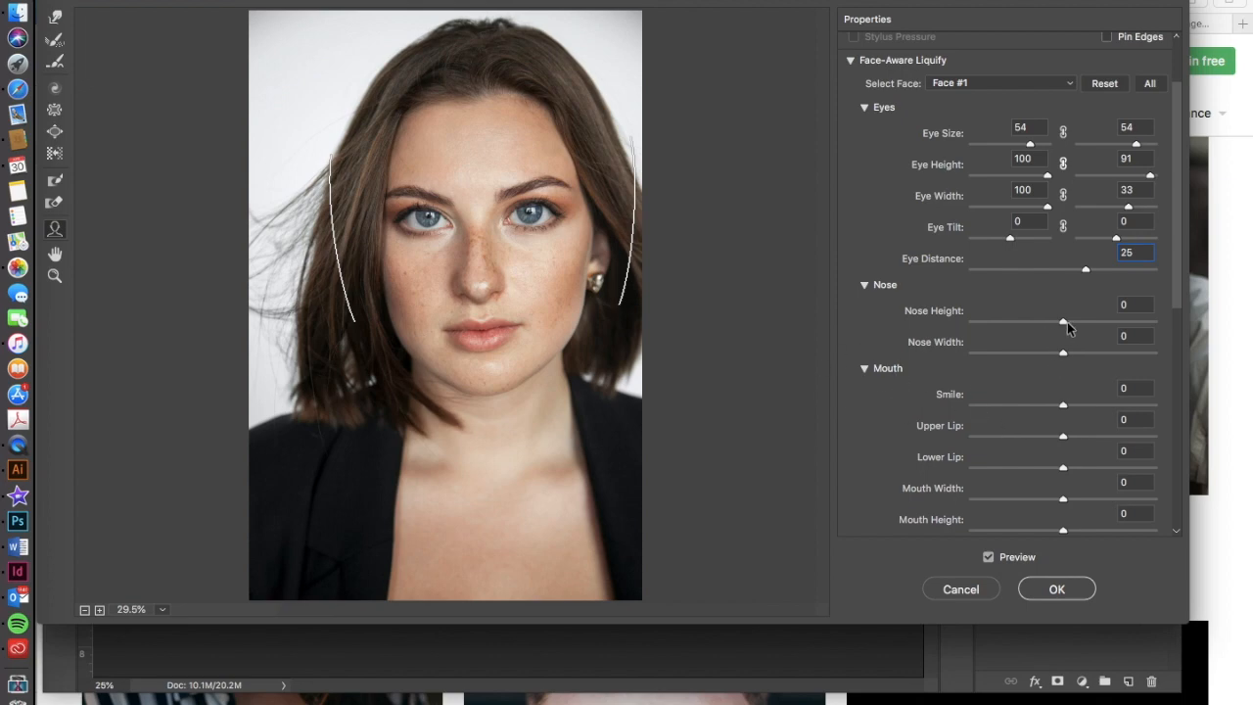
pyautogui.moveTo(1063, 321); pyautogui.dragTo(1169, 369)
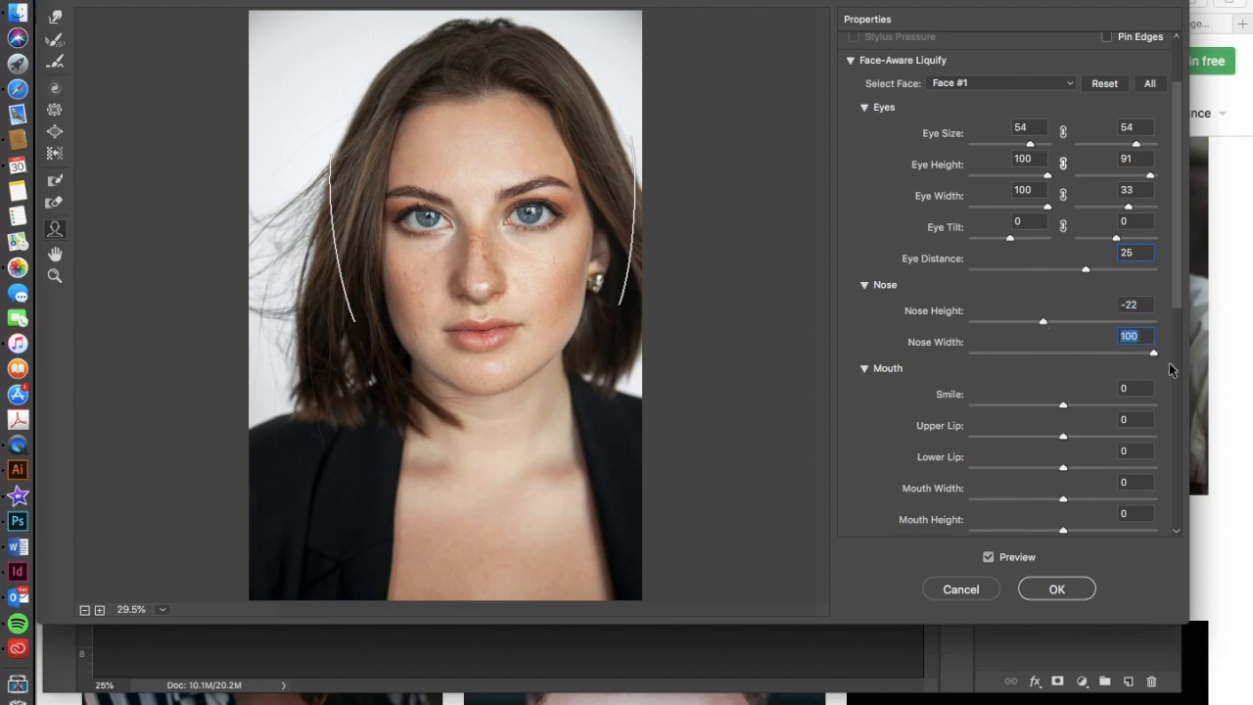
# Set the mouth's Smile value to 100.
pyautogui.scroll(-5, 1077, 416)
pyautogui.scroll(5, 1077, 416)
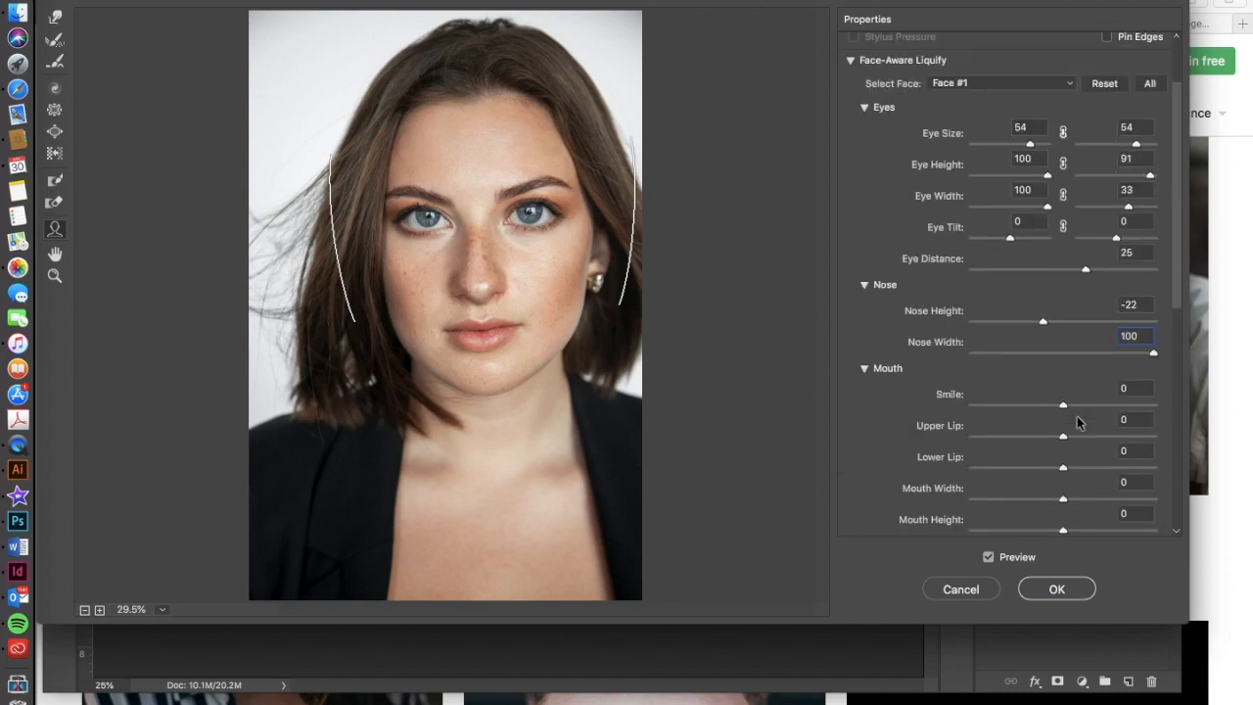
pyautogui.scroll(-2, 1077, 420)
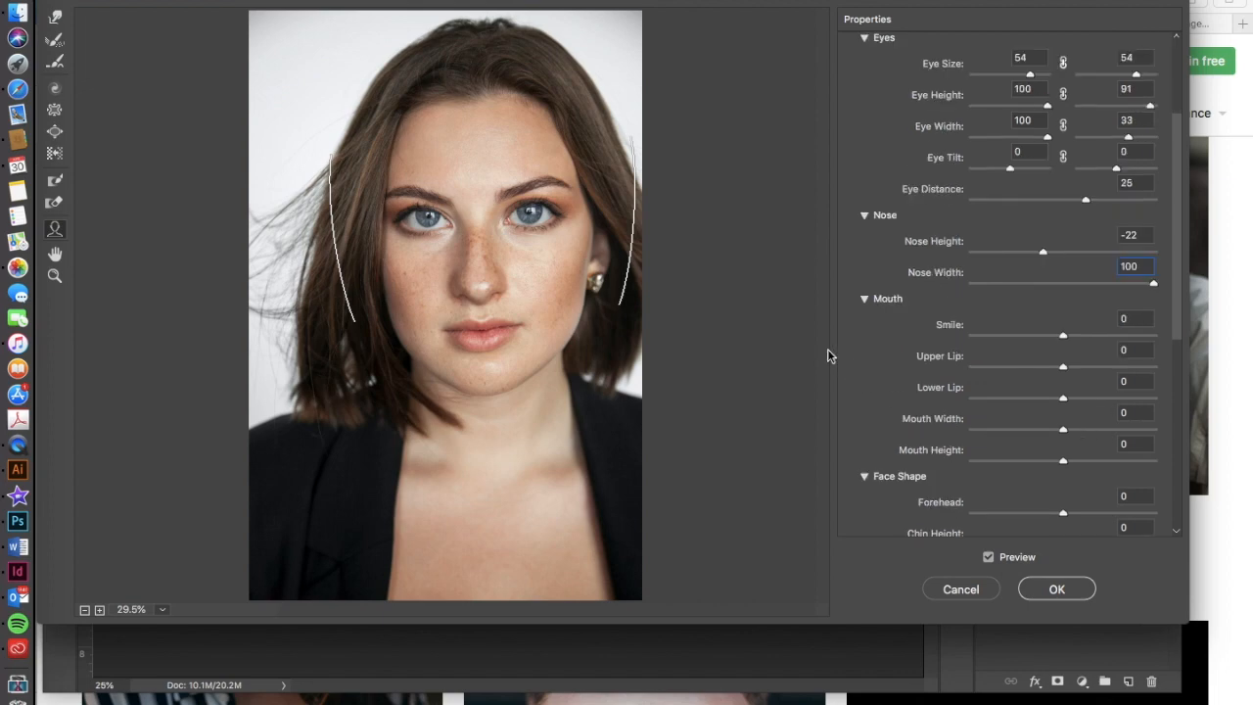
pyautogui.moveTo(461, 331)
pyautogui.click(1062, 335)
pyautogui.moveTo(1065, 338); pyautogui.dragTo(1179, 344)
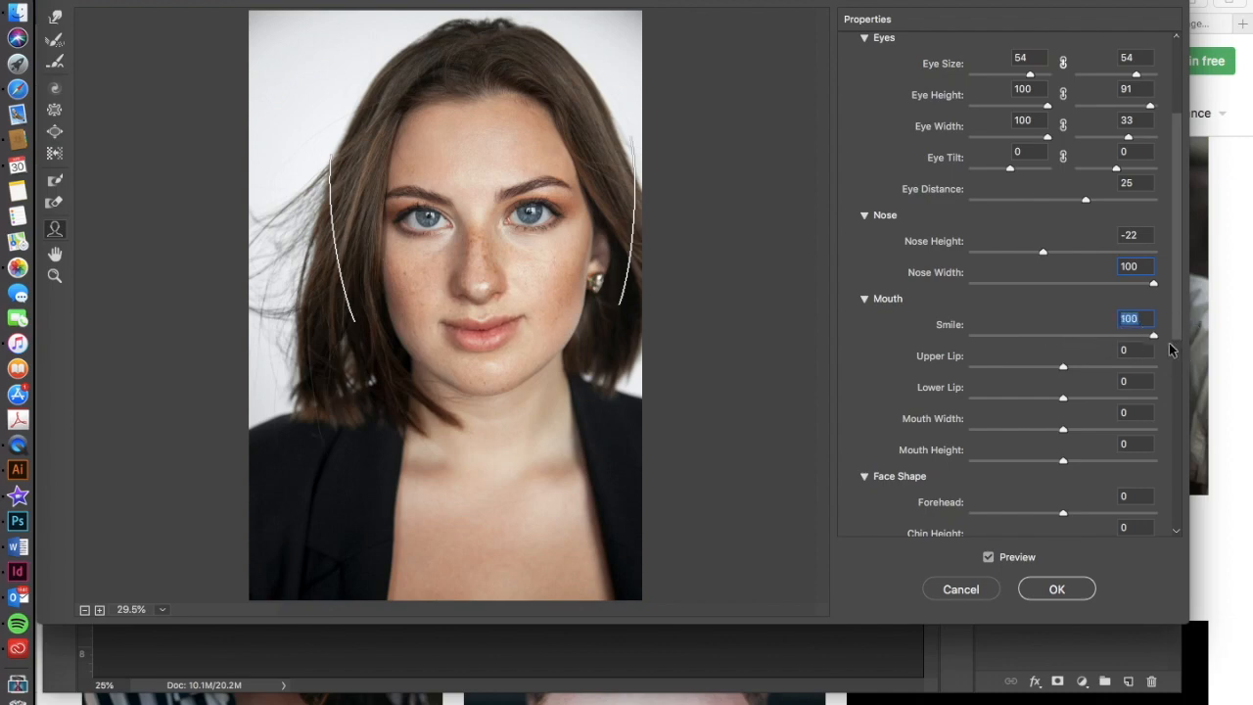
# Set Upper Lip to 82, Lower Lip to 4, Mouth Width to 100 and Mouth Height to 4.
pyautogui.click(1064, 397)
pyautogui.moveTo(1067, 402); pyautogui.dragTo(1135, 396)
pyautogui.moveTo(1065, 434); pyautogui.dragTo(1171, 451)
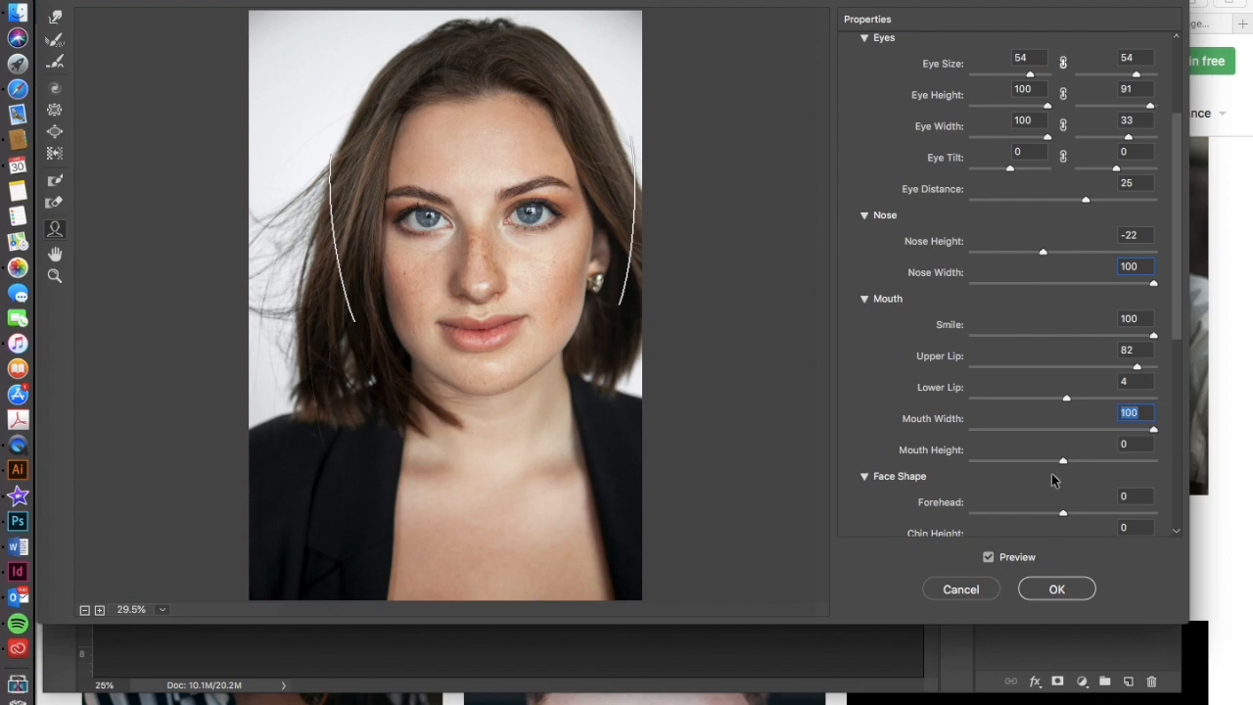
pyautogui.moveTo(1065, 462)
pyautogui.mouseDown()
pyautogui.moveTo(999, 461)
pyautogui.moveTo(1147, 466)
pyautogui.moveTo(1027, 461)
pyautogui.moveTo(1068, 472)
pyautogui.mouseUp()
# Set the face shape's Jawline to -100, Forehead to 100 and Face Width to 3, and apply the Liquify filter.
pyautogui.scroll(-5, 1055, 506)
pyautogui.scroll(3, 1055, 506)
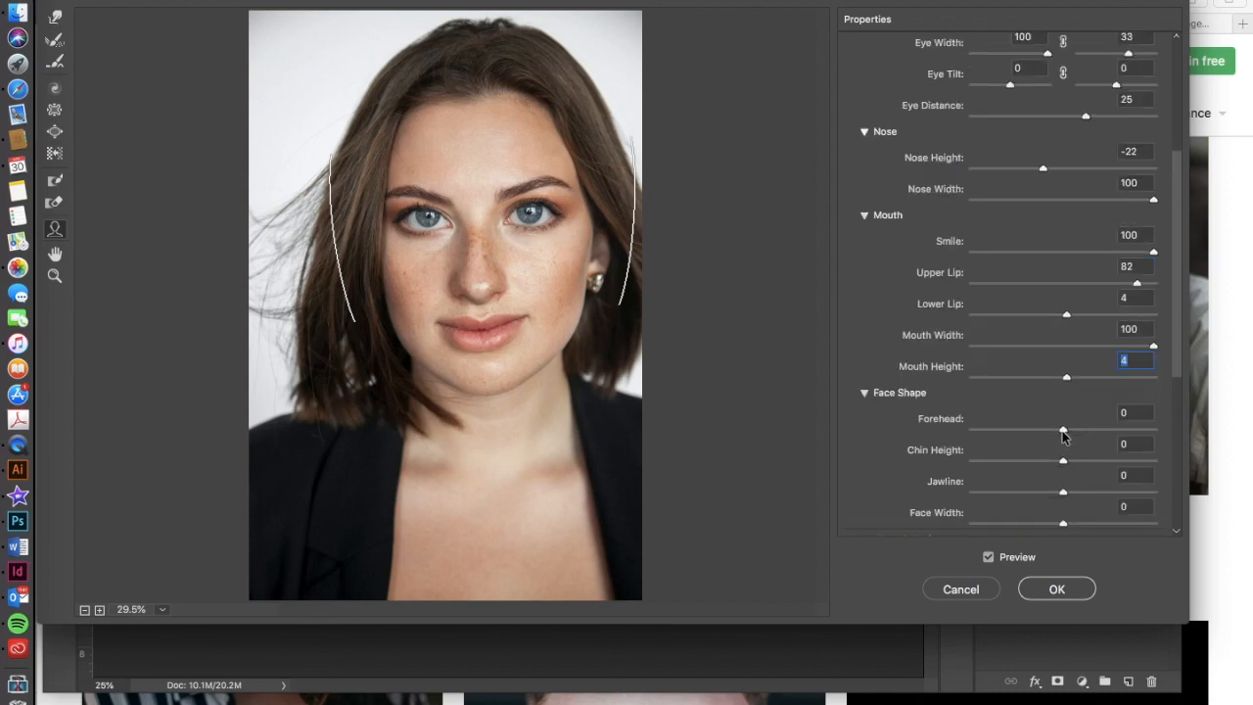
pyautogui.moveTo(472, 370)
pyautogui.moveTo(412, 356); pyautogui.dragTo(442, 348)
pyautogui.moveTo(474, 81); pyautogui.dragTo(489, 12)
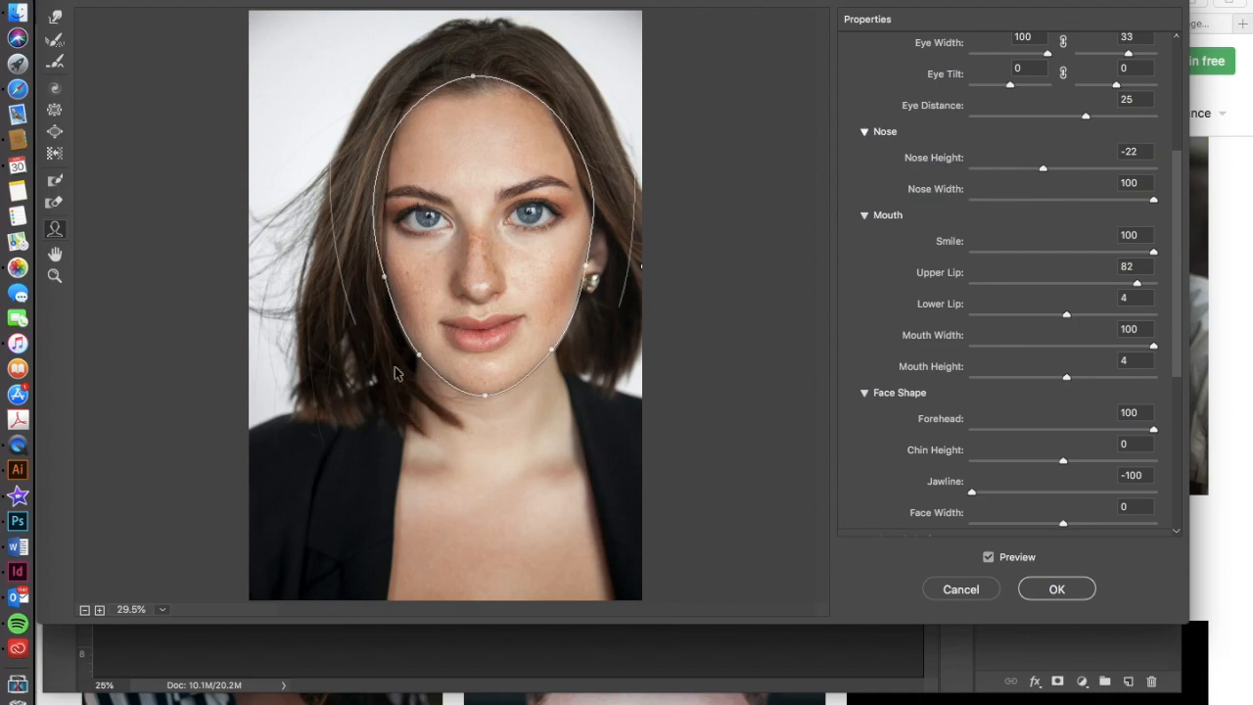
pyautogui.moveTo(385, 276); pyautogui.dragTo(380, 275)
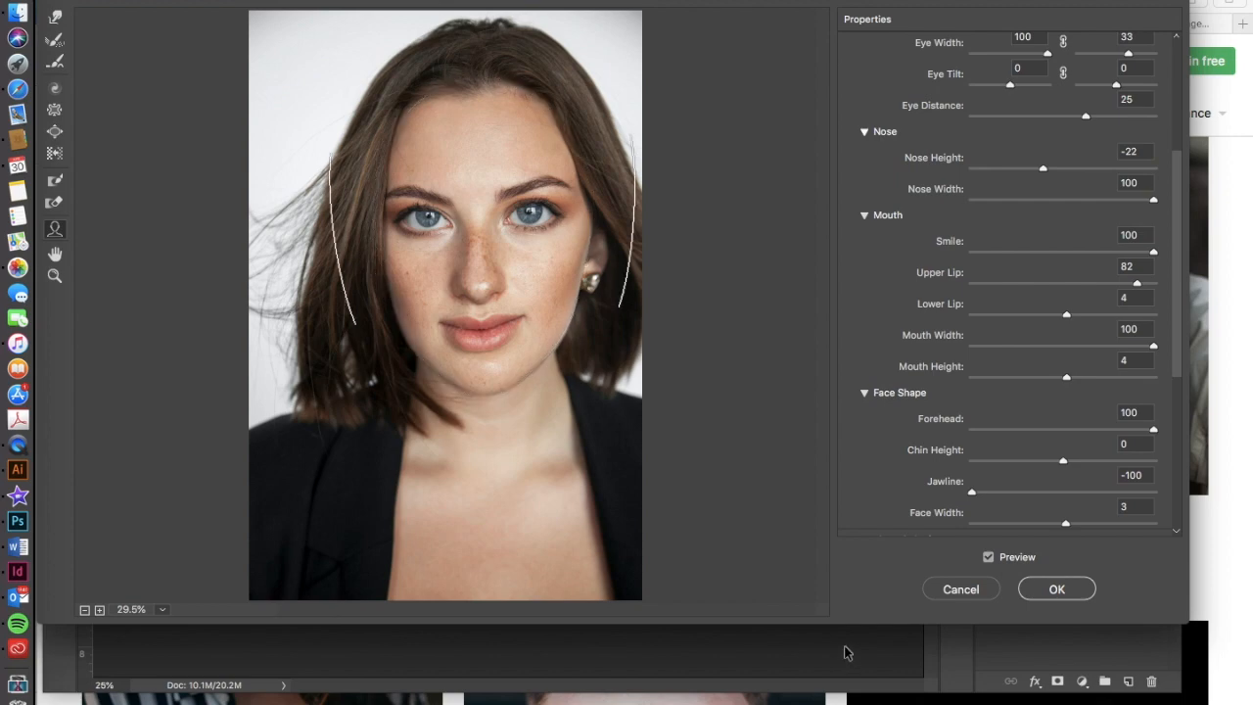
pyautogui.click(1059, 588)
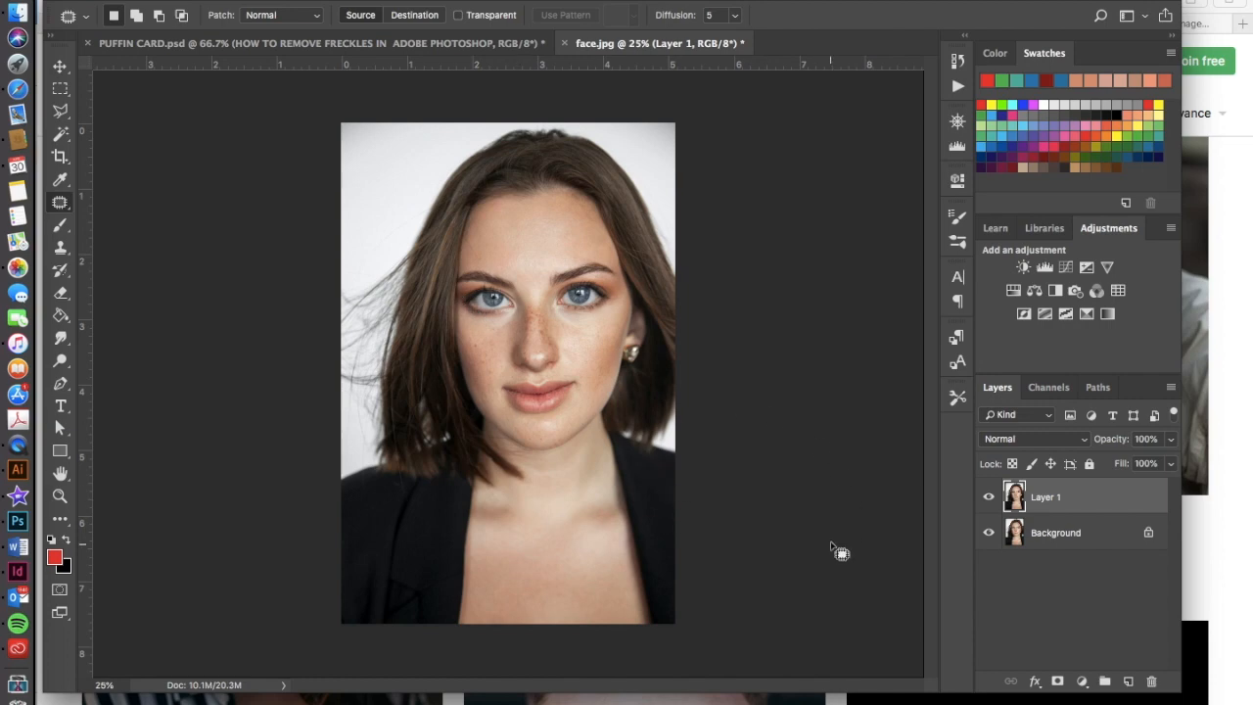
# Compare the liquified portrait with the original by toggling the visibility of Layer 1, leaving it visible.
pyautogui.click(988, 500)
pyautogui.click(988, 500)
pyautogui.click(987, 500)
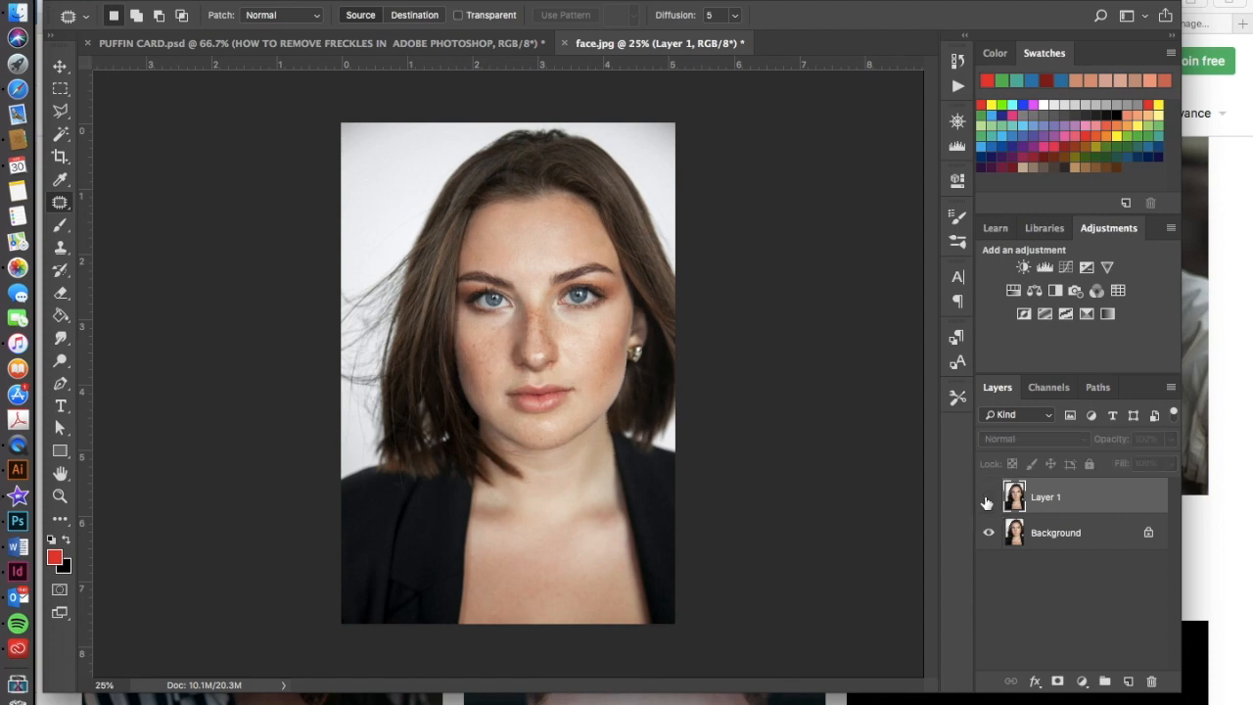
pyautogui.click(987, 500)
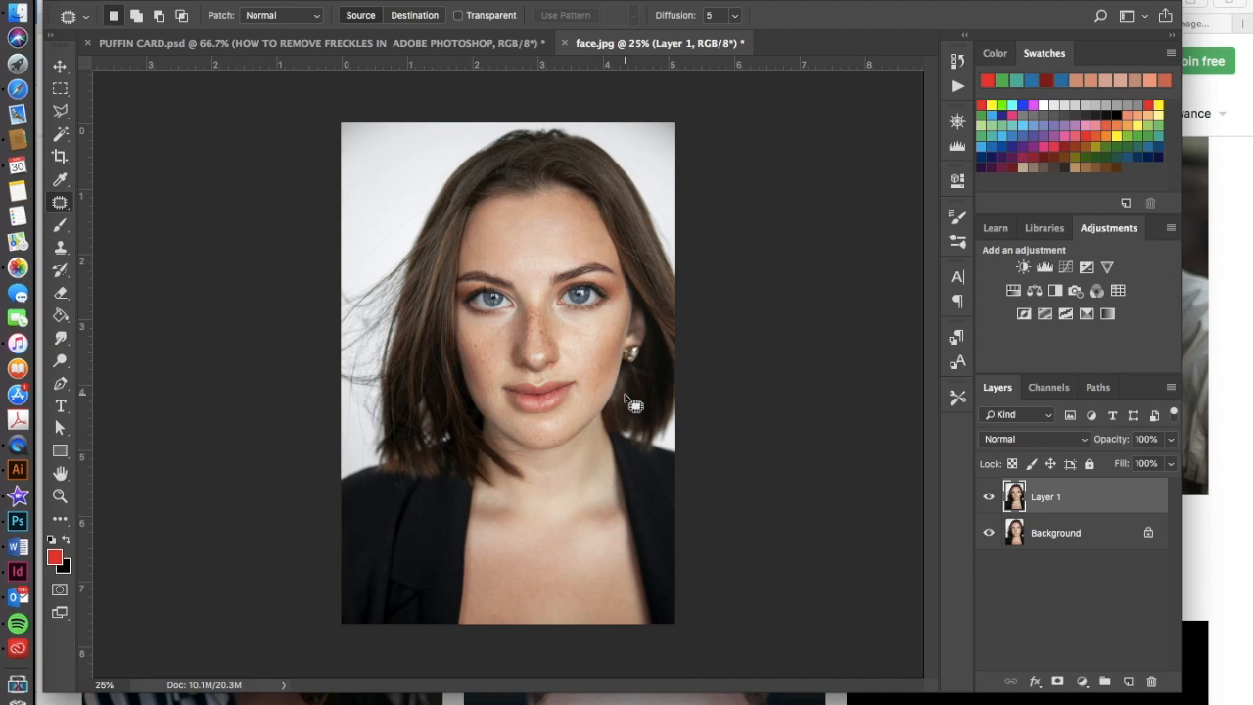
pyautogui.click(988, 499)
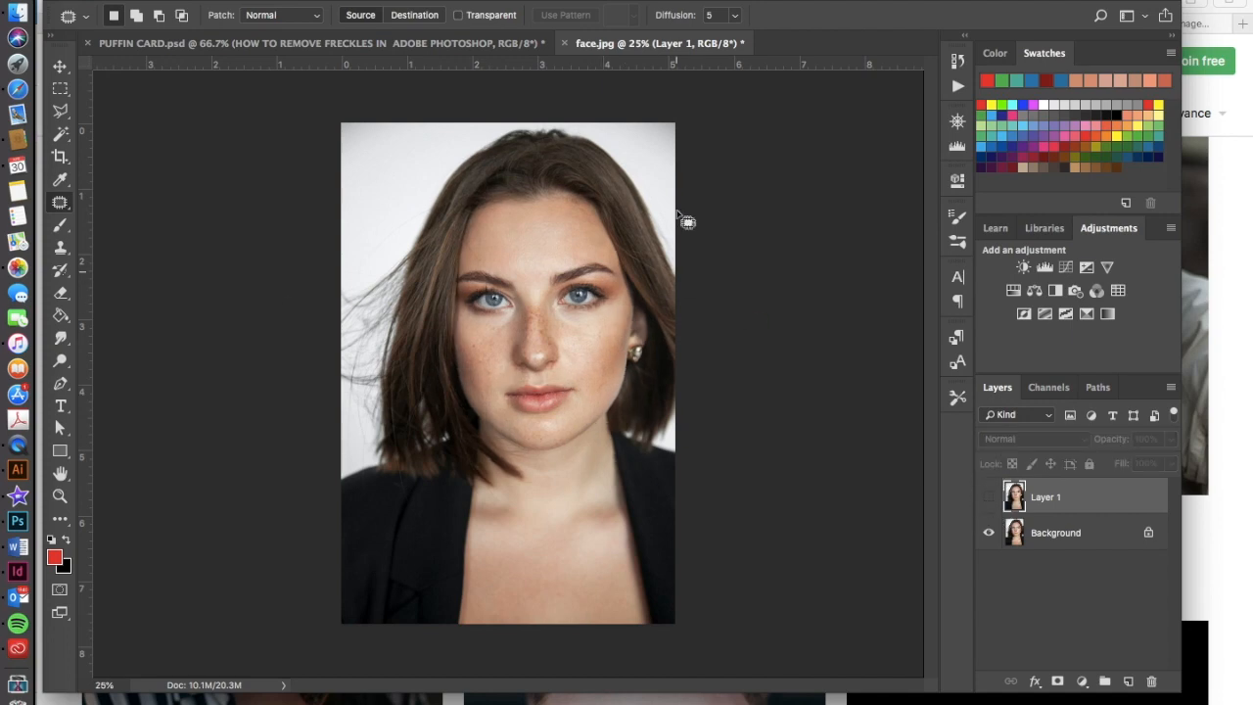
pyautogui.click(989, 498)
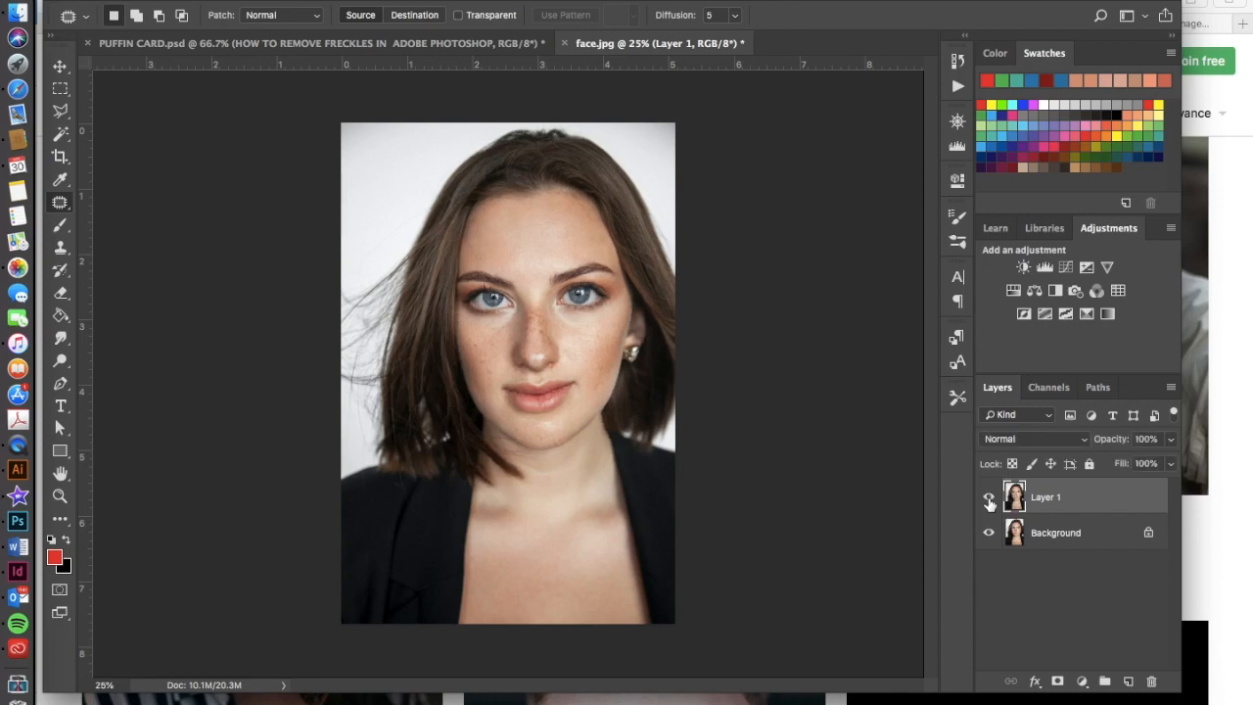